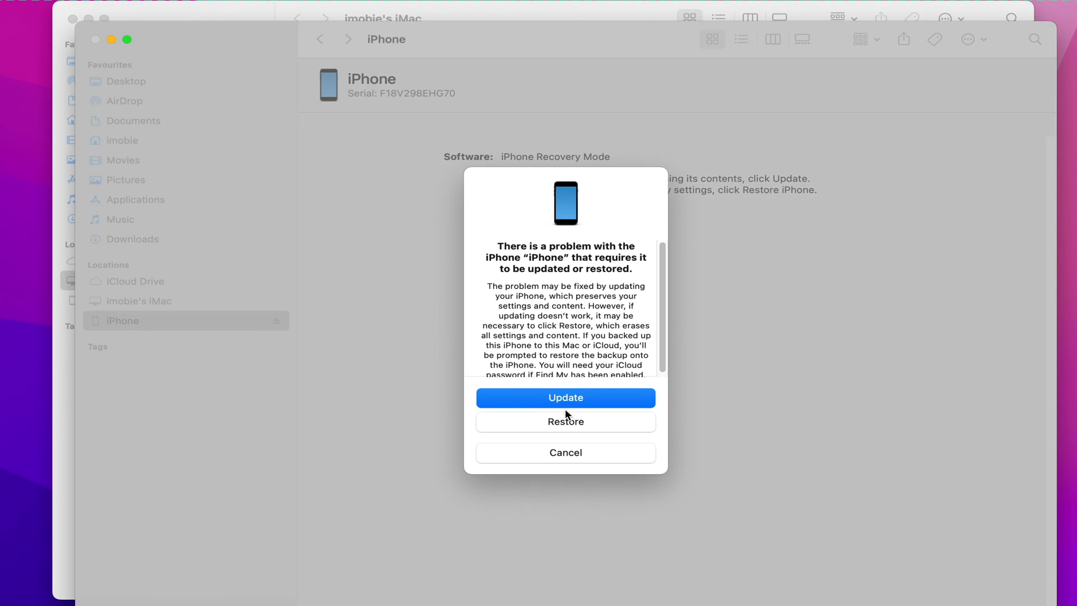
Restore the recovery-mode iPhone to factory settings from the Finder alert
left_click(567, 424)
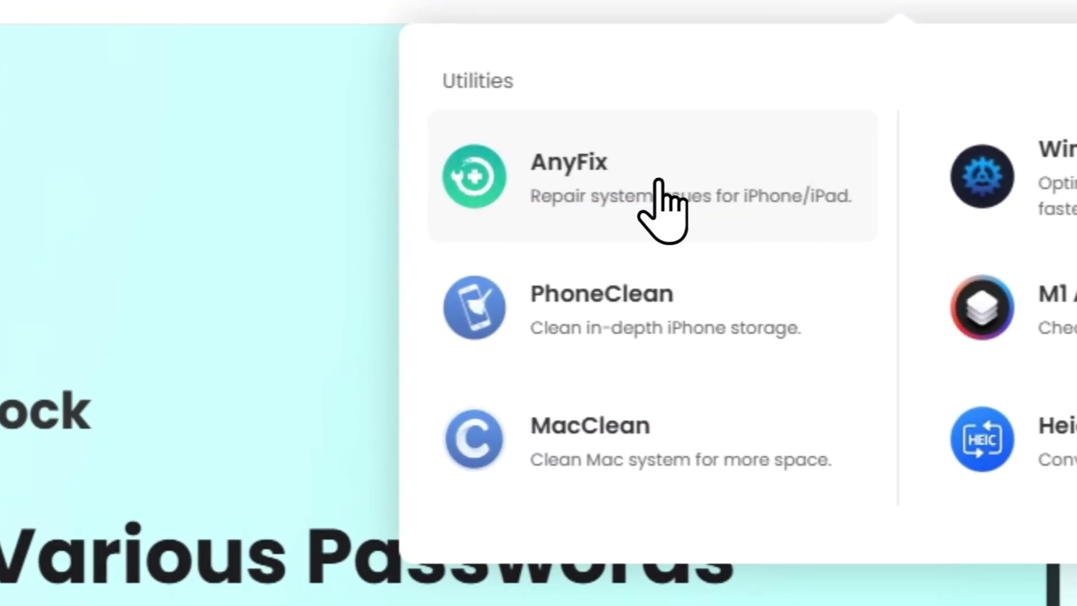
Go to the AnyFix iOS System Repair product page via the Utilities menu
left_click(659, 181)
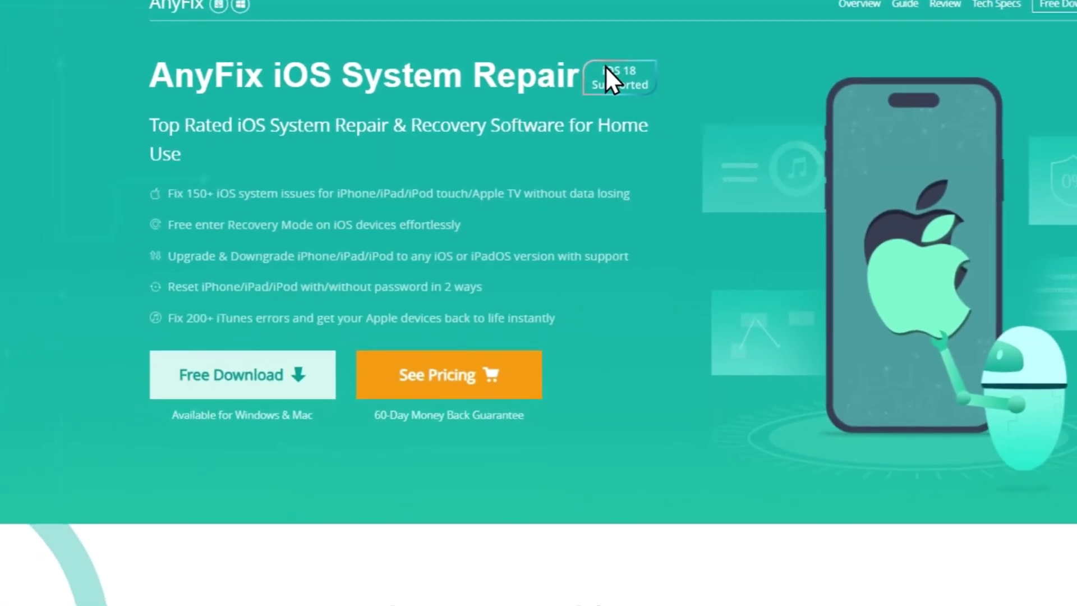
scroll(624, 41, "down", 3)
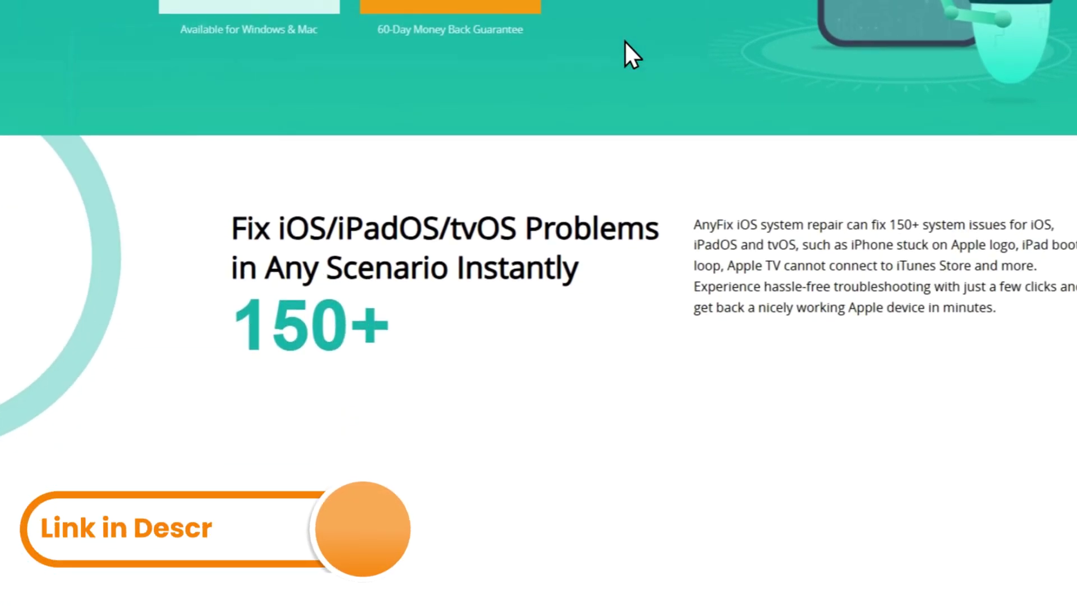
scroll(625, 41, "down", 1)
scroll(626, 41, "down", 1)
scroll(625, 42, "down", 2)
scroll(625, 41, "down", 2)
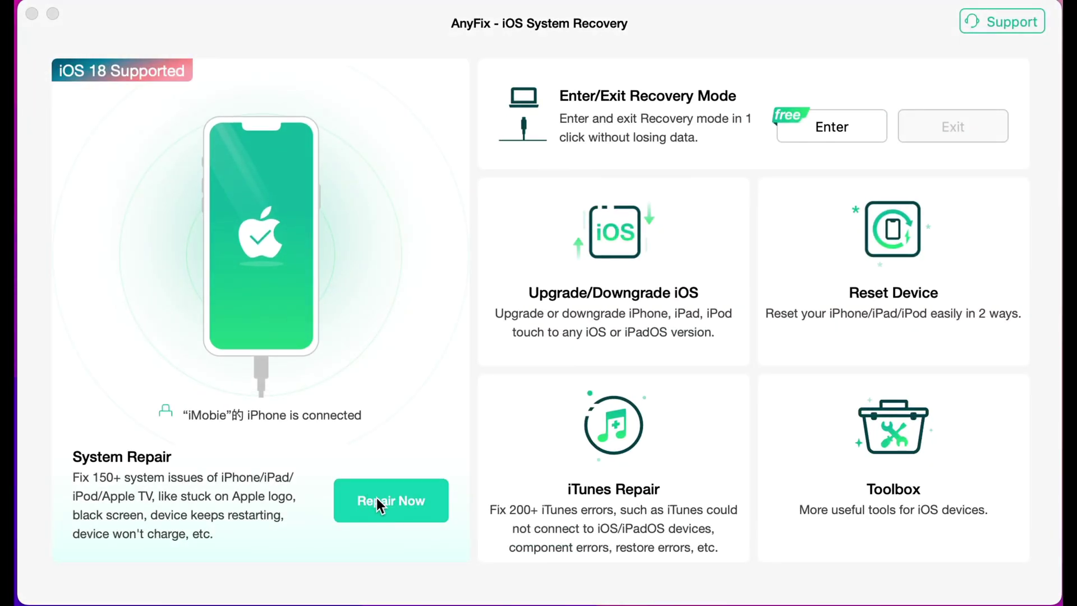
Begin repairing the iPhone as Screen Stuck using data-safe Standard Repair mode
left_click(376, 500)
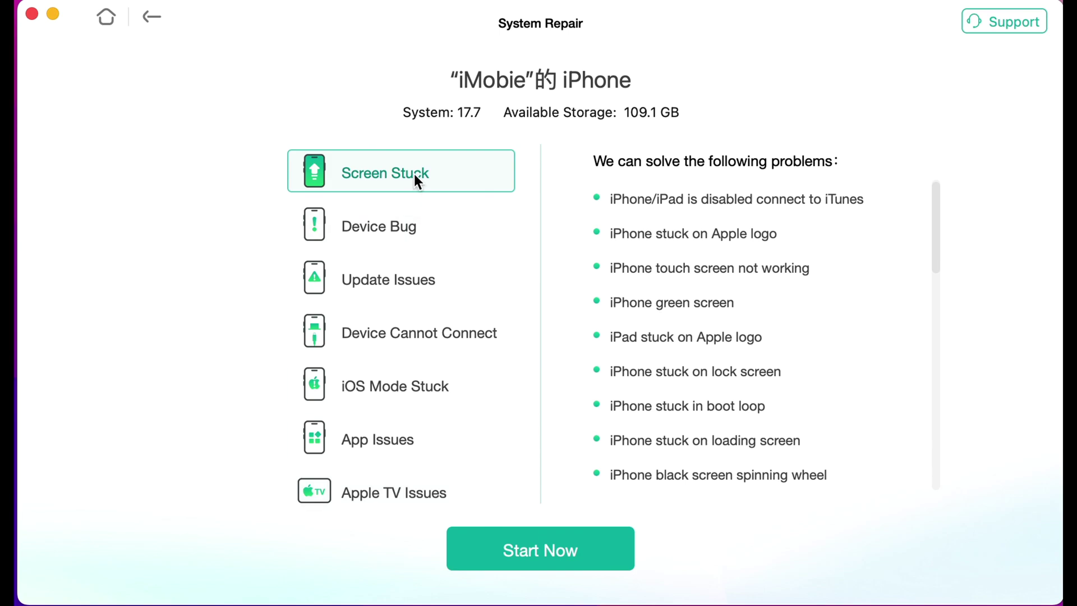
left_click(529, 546)
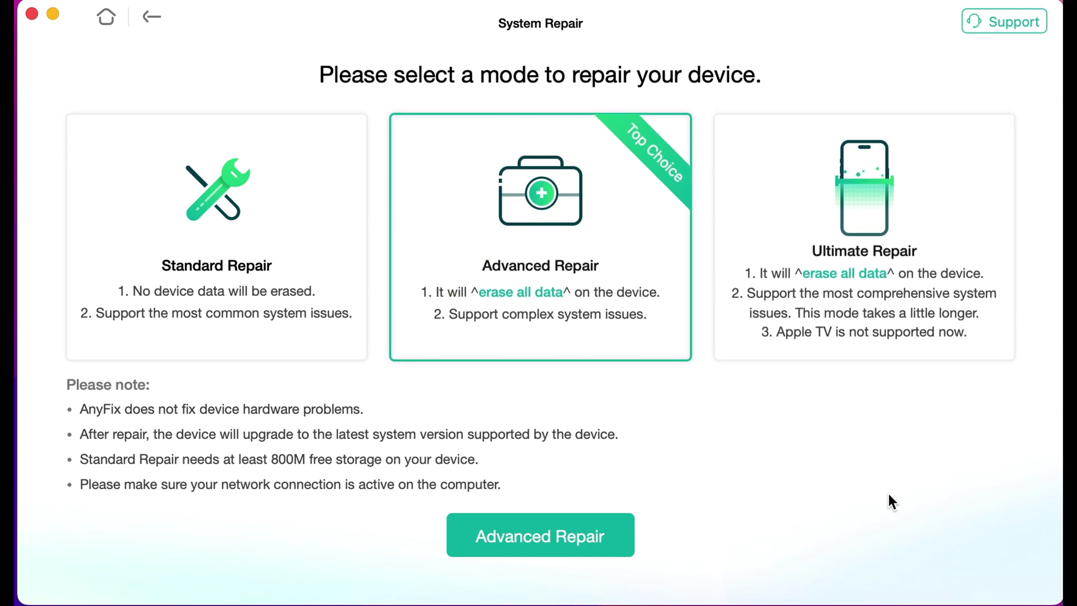
left_click(240, 244)
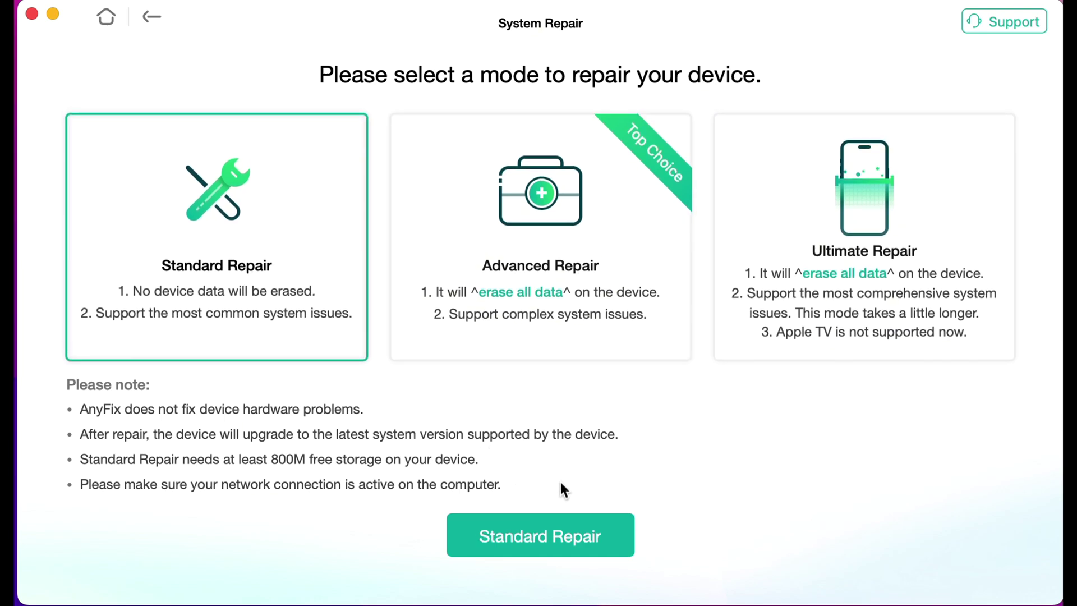
left_click(552, 533)
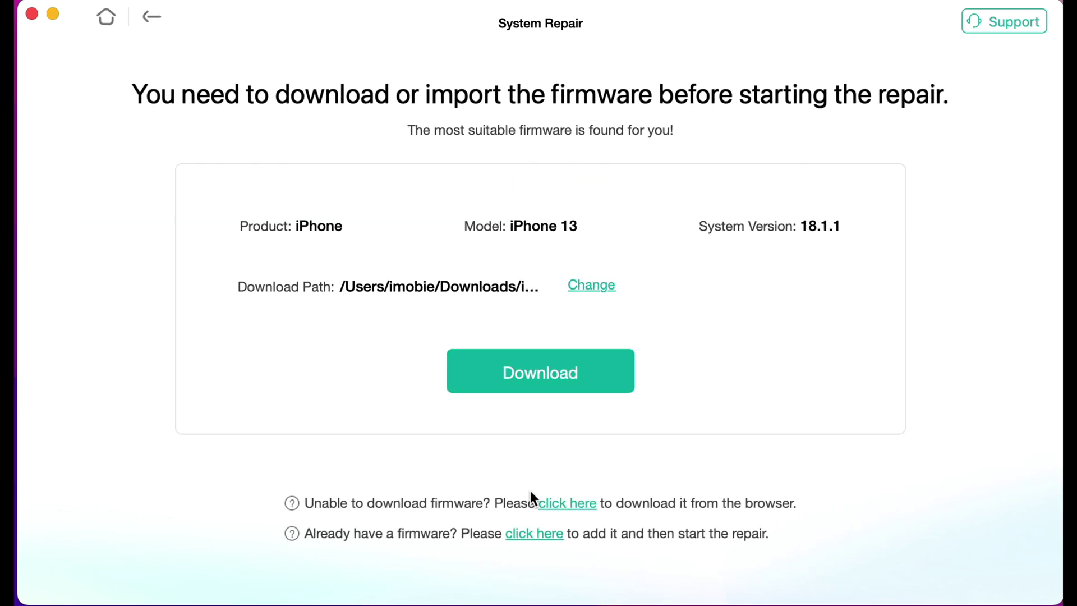
Start downloading the iPhone 13 firmware 18.1.1 package (7.86 GB)
left_click(525, 381)
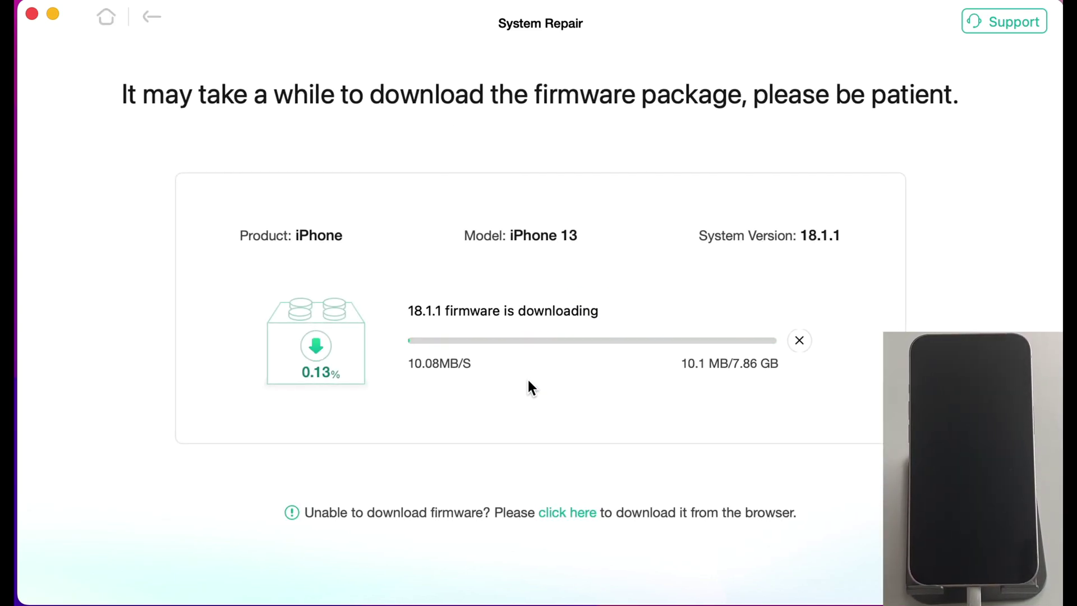